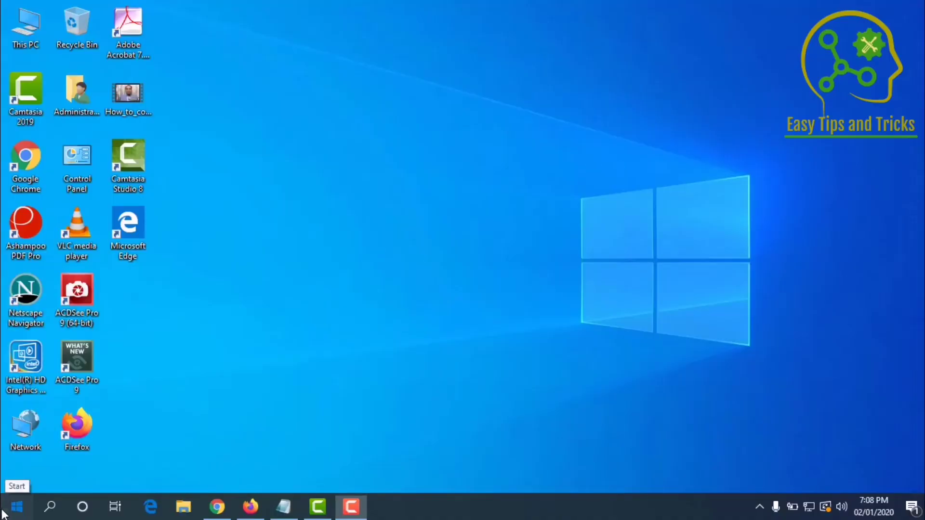
Open the Windows Start menu from the taskbar.
{"action": "left_click", "coordinate": [3, 509]}
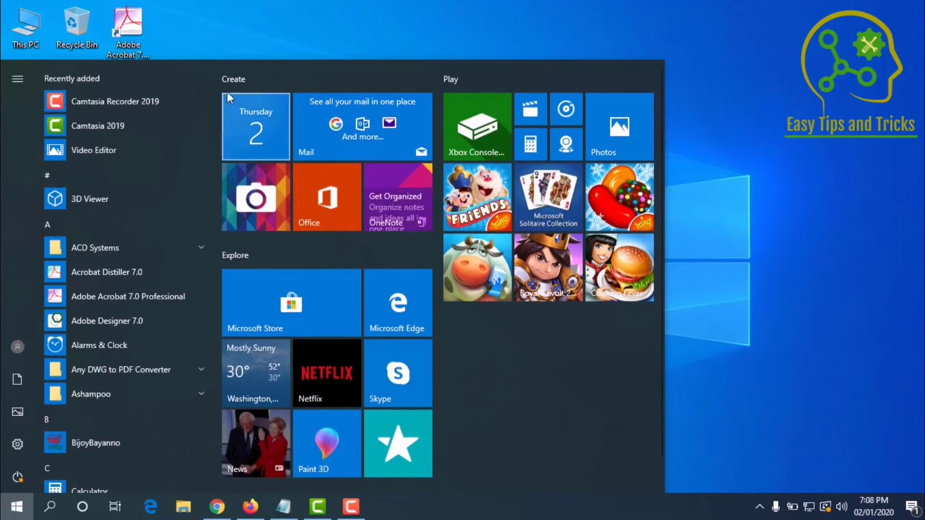
Launch Outlook 2013 from the Microsoft Office 2013 group in the Start menu app list.
{"action": "left_click_drag", "start_coordinate": [215, 93], "coordinate": [212, 270]}
{"action": "left_click", "coordinate": [170, 213]}
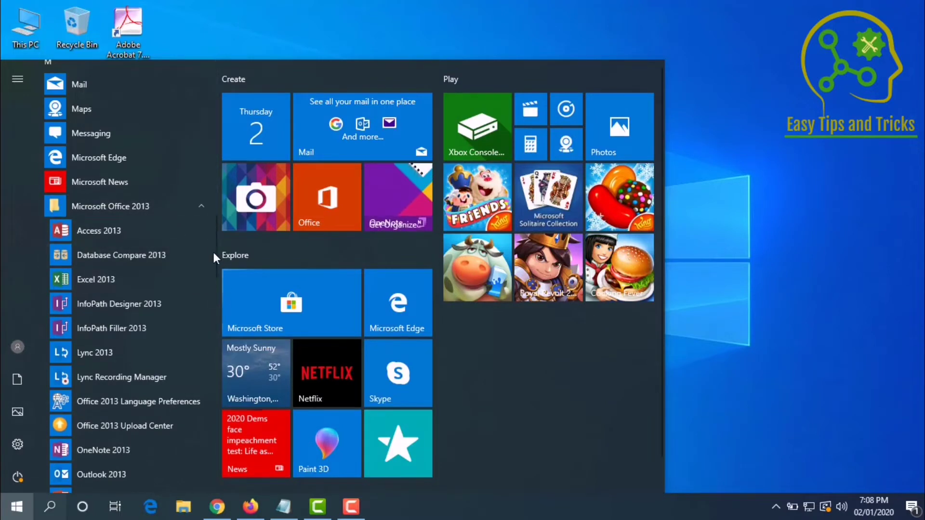
{"action": "left_click_drag", "start_coordinate": [214, 242], "coordinate": [211, 266]}
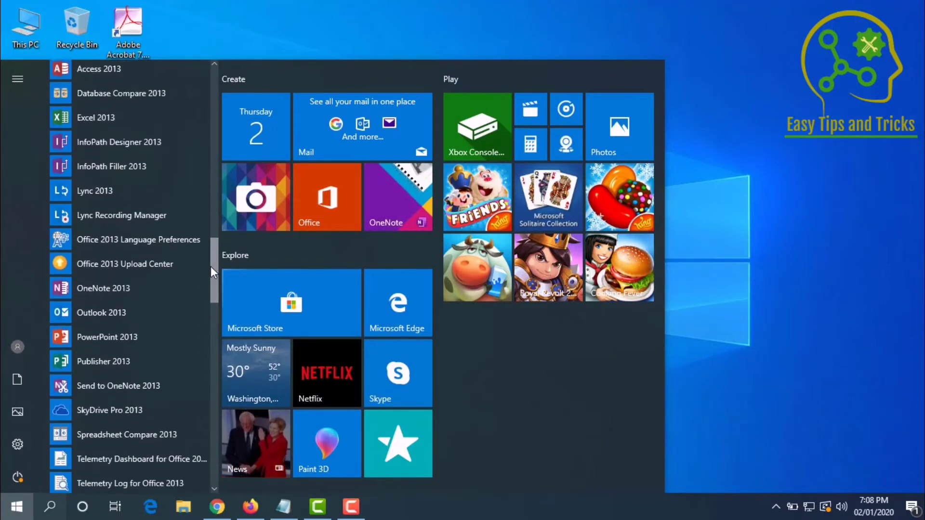
{"action": "left_click", "coordinate": [132, 313]}
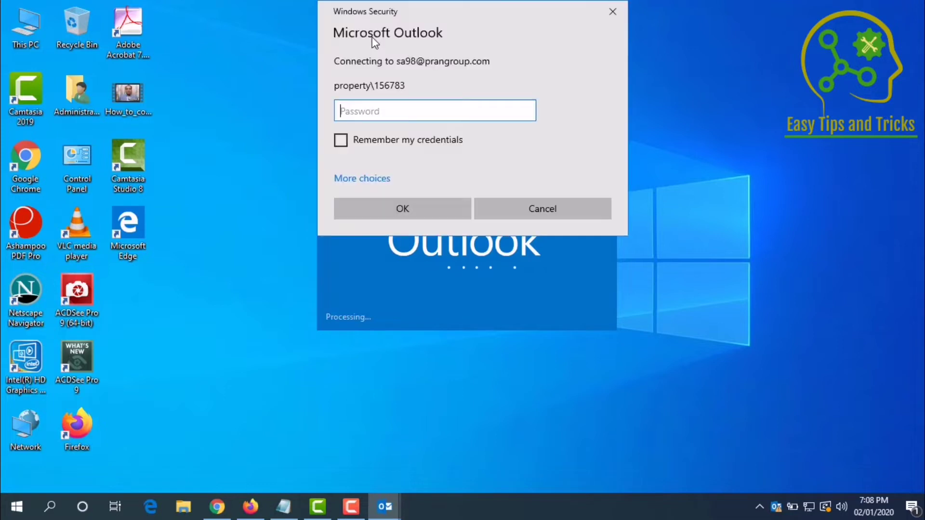
Enter the account password in the Windows Security prompt to sign in to Outlook.
{"action": "type", "text": "********"}
{"action": "key", "text": "Return"}
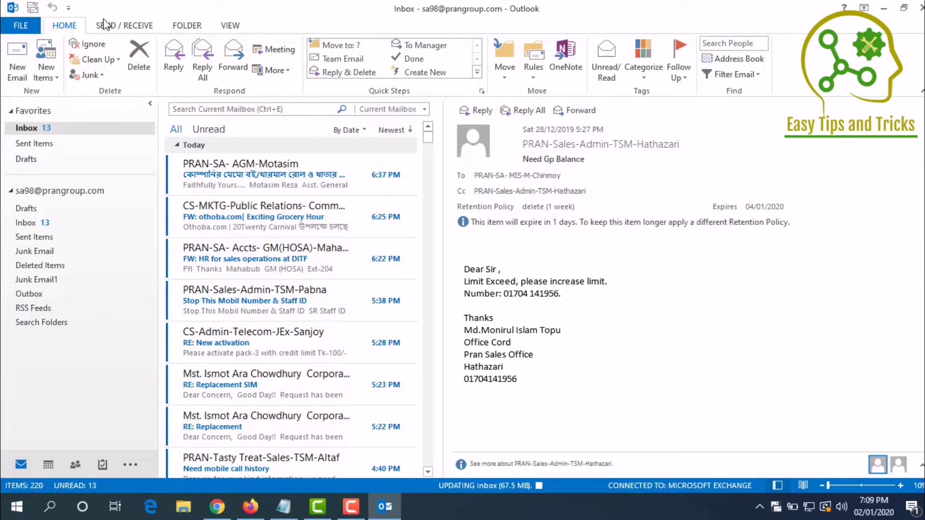
Open Outlook Options from the FILE view and go to the Advanced page.
{"action": "left_click", "coordinate": [22, 28]}
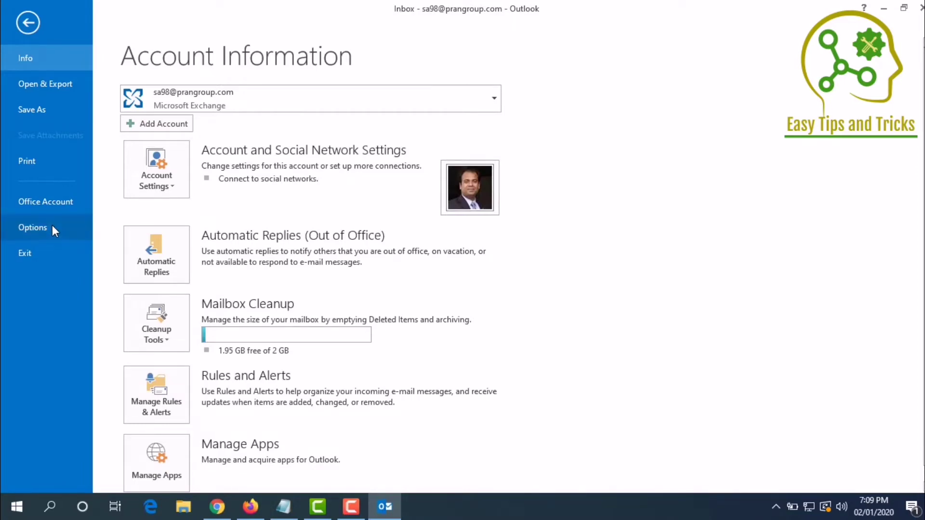
{"action": "key", "text": "Escape"}
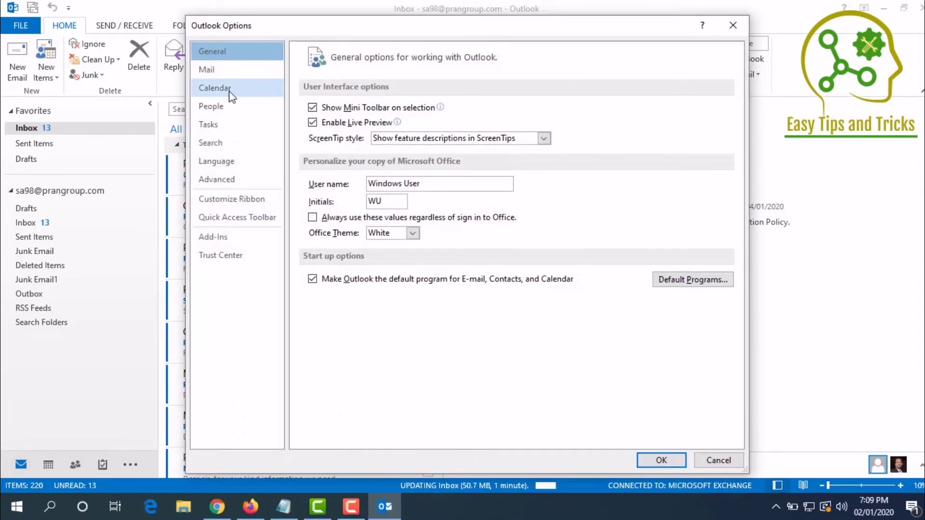
{"action": "left_click", "coordinate": [243, 186]}
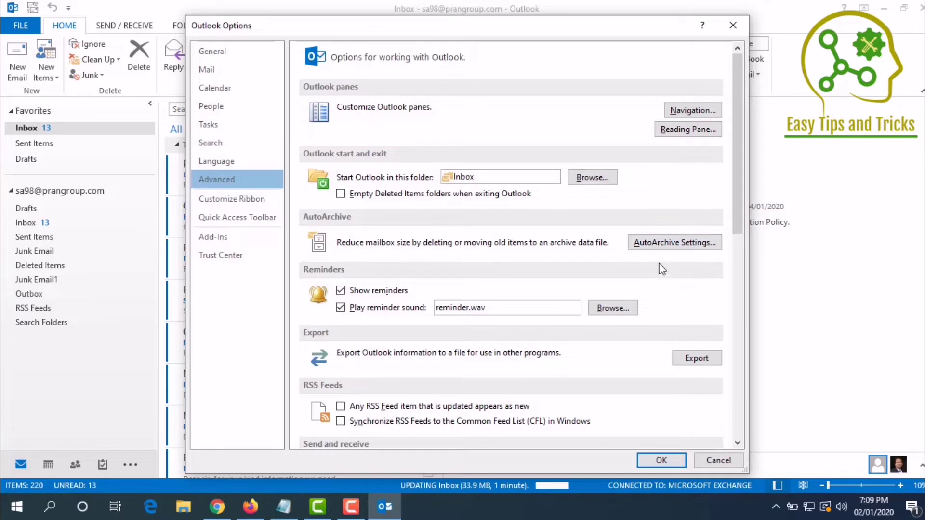
Set AutoArchive to run every 1 day, without prompting or deleting expired items.
{"action": "left_click", "coordinate": [673, 246]}
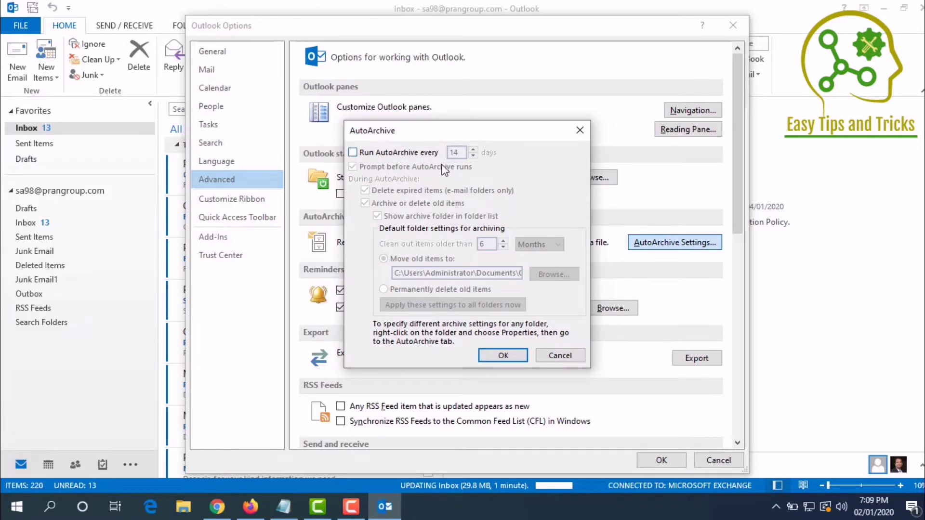
{"action": "left_click", "coordinate": [407, 152]}
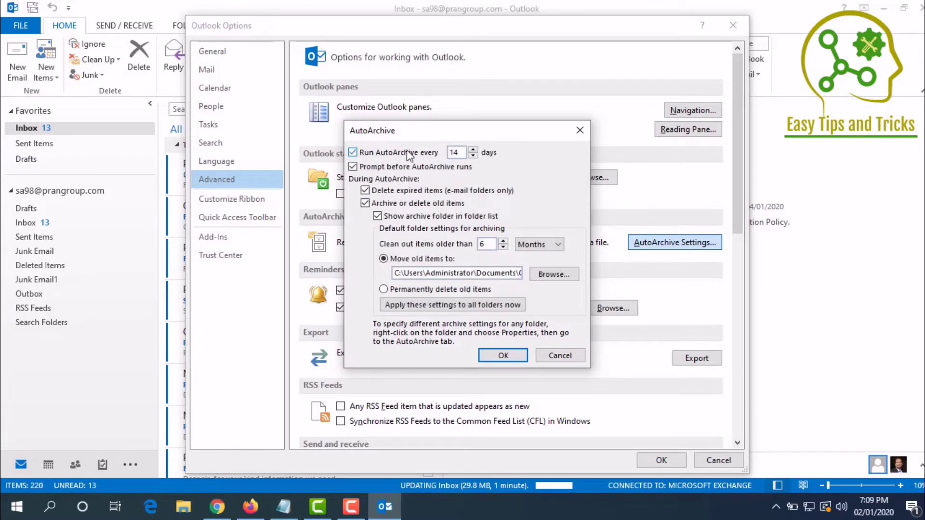
{"action": "key", "text": "Tab"}
{"action": "type", "text": "1"}
{"action": "left_click", "coordinate": [353, 168]}
{"action": "left_click", "coordinate": [365, 190]}
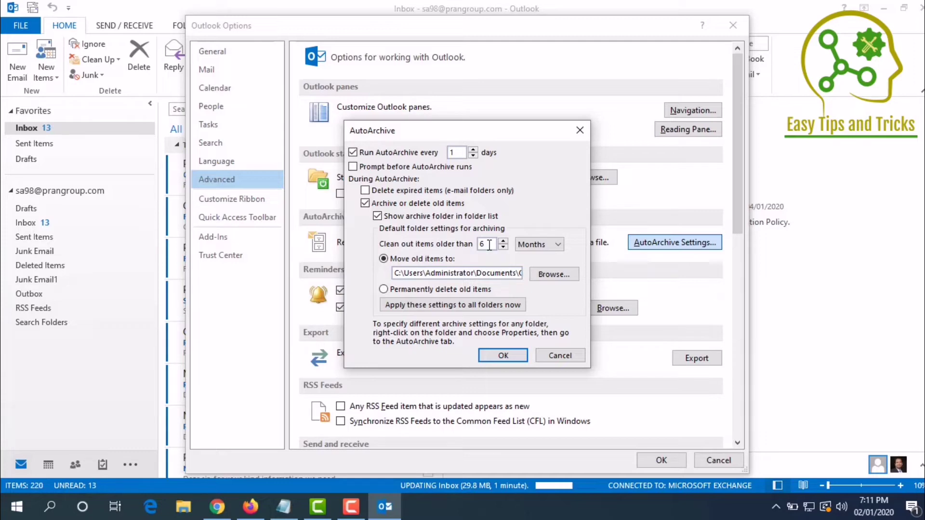
Set the clean-out age to 5 Days.
{"action": "left_click", "coordinate": [557, 244]}
{"action": "left_click", "coordinate": [527, 275]}
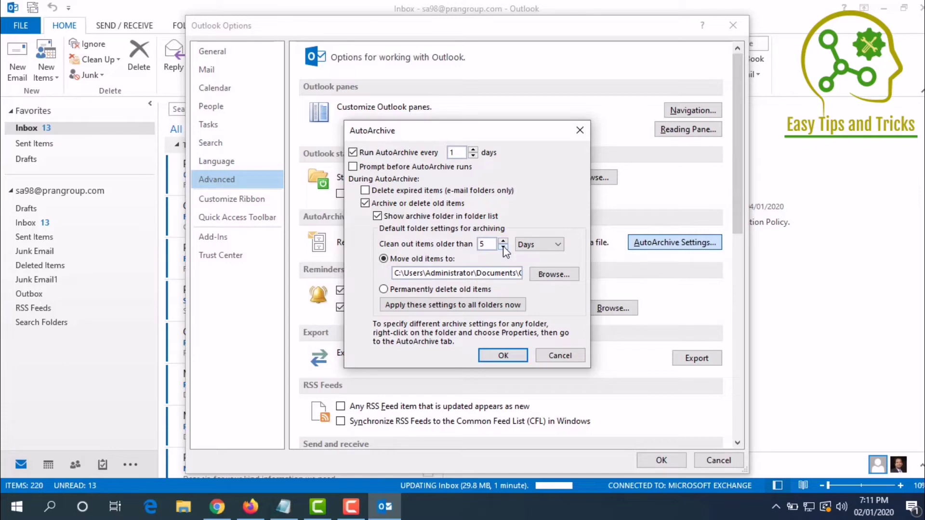
{"action": "left_click", "coordinate": [503, 248]}
{"action": "left_click", "coordinate": [503, 241]}
Browse for a new archive.pst location and show This PC's drives C through F.
{"action": "left_click", "coordinate": [548, 279]}
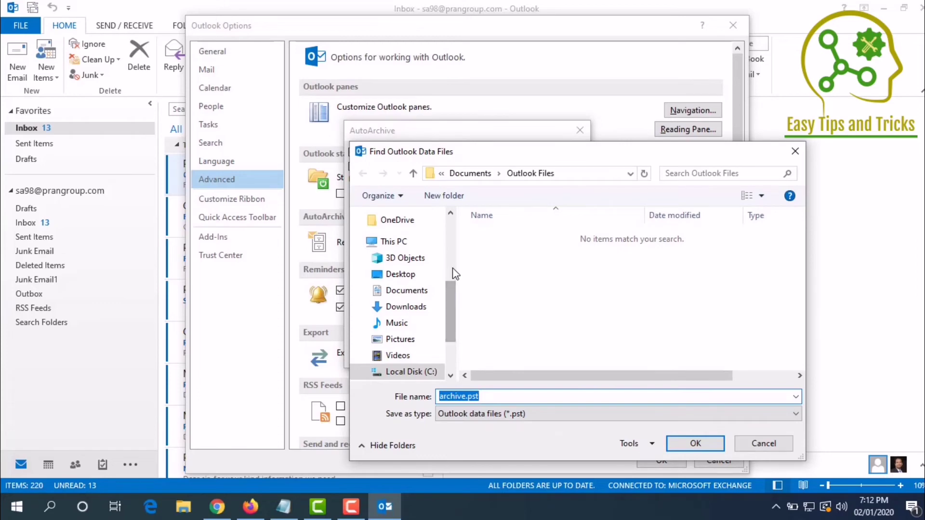
{"action": "scroll", "coordinate": [448, 302], "scroll_direction": "up", "scroll_amount": 3}
{"action": "scroll", "coordinate": [447, 306], "scroll_direction": "down", "scroll_amount": 2}
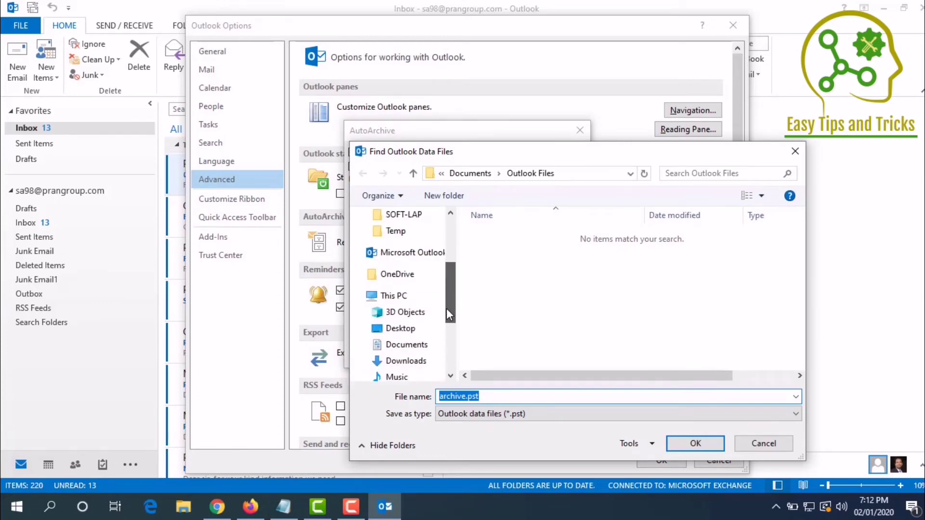
{"action": "scroll", "coordinate": [446, 308], "scroll_direction": "up", "scroll_amount": 2}
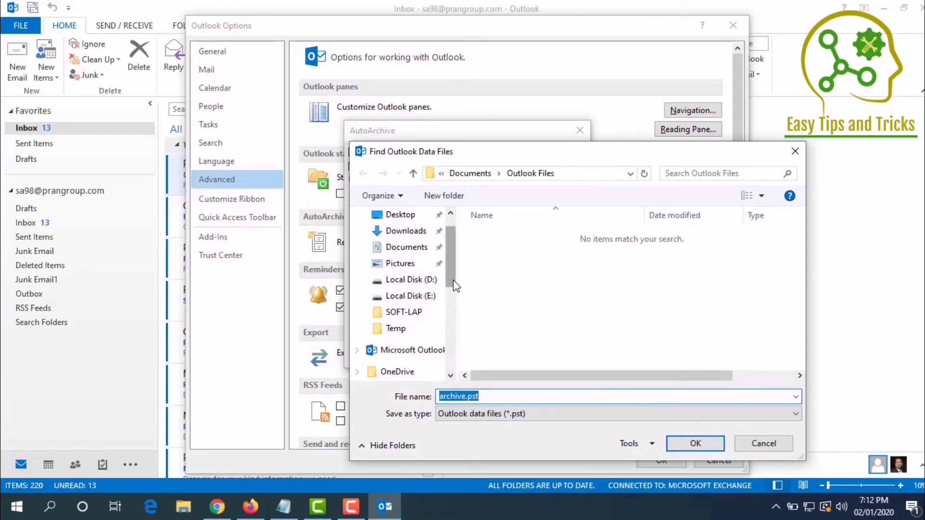
{"action": "scroll", "coordinate": [455, 286], "scroll_direction": "up", "scroll_amount": 1}
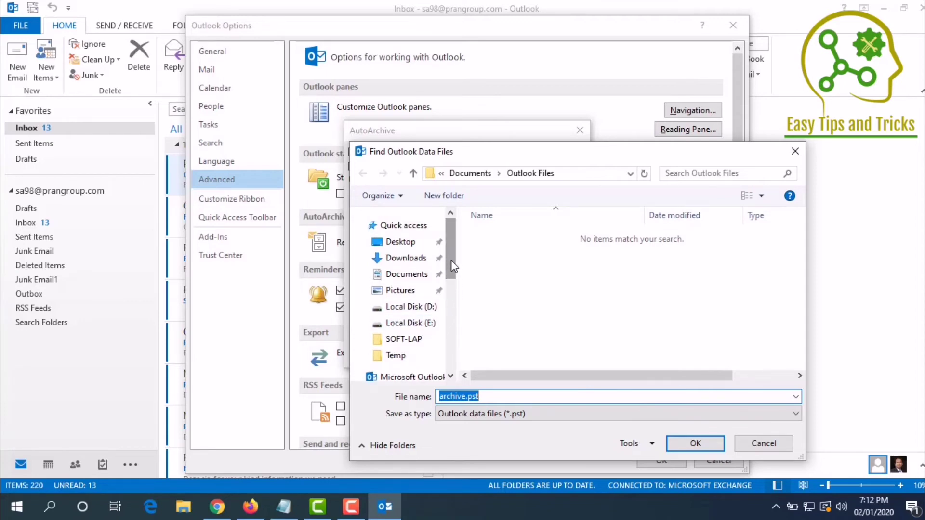
{"action": "left_click_drag", "start_coordinate": [449, 242], "coordinate": [449, 269]}
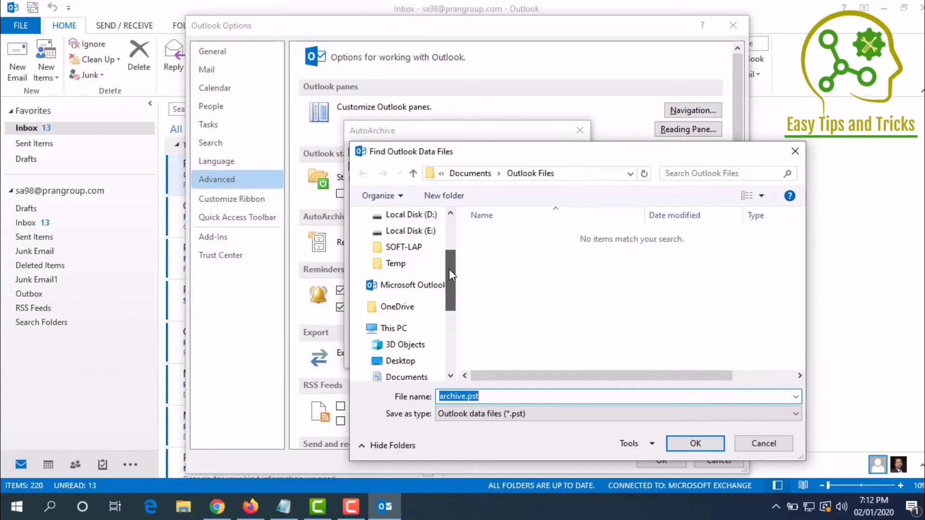
{"action": "left_click", "coordinate": [396, 330]}
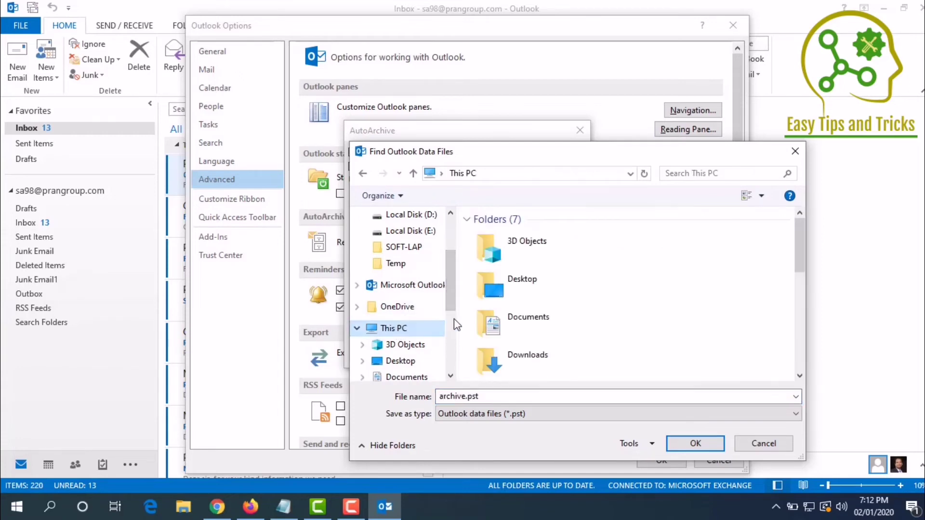
{"action": "left_click_drag", "start_coordinate": [799, 252], "coordinate": [803, 366]}
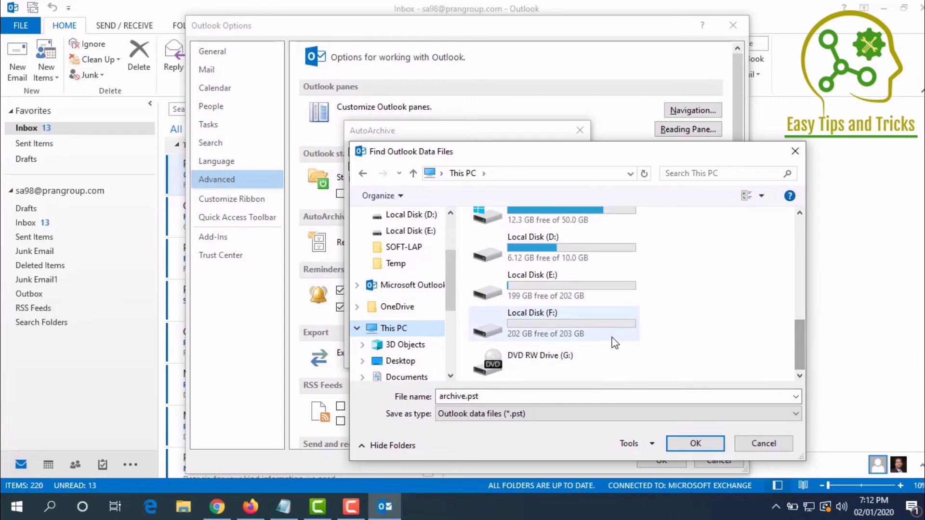
Create a folder named Archive on Local Disk (F:) and open it to save archive.pst there.
{"action": "left_click", "coordinate": [596, 319]}
{"action": "double_click", "coordinate": [594, 317]}
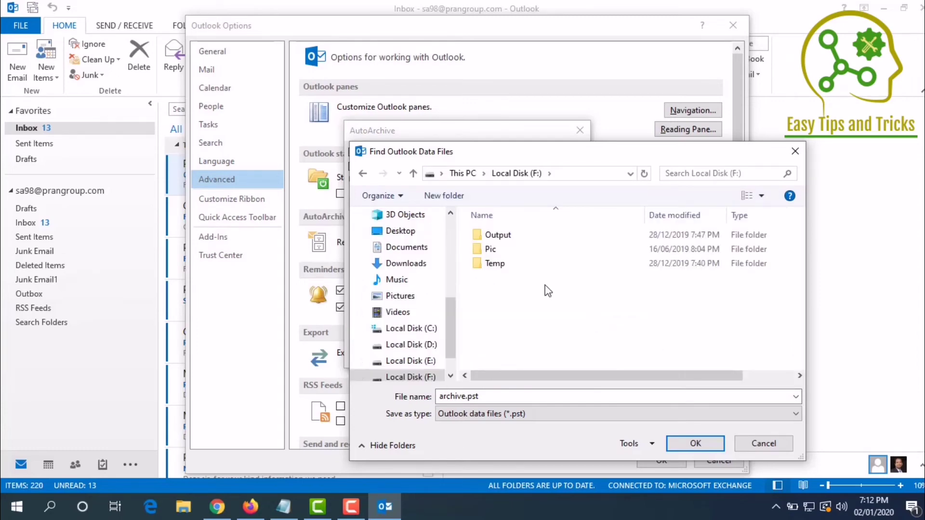
{"action": "right_click", "coordinate": [500, 310]}
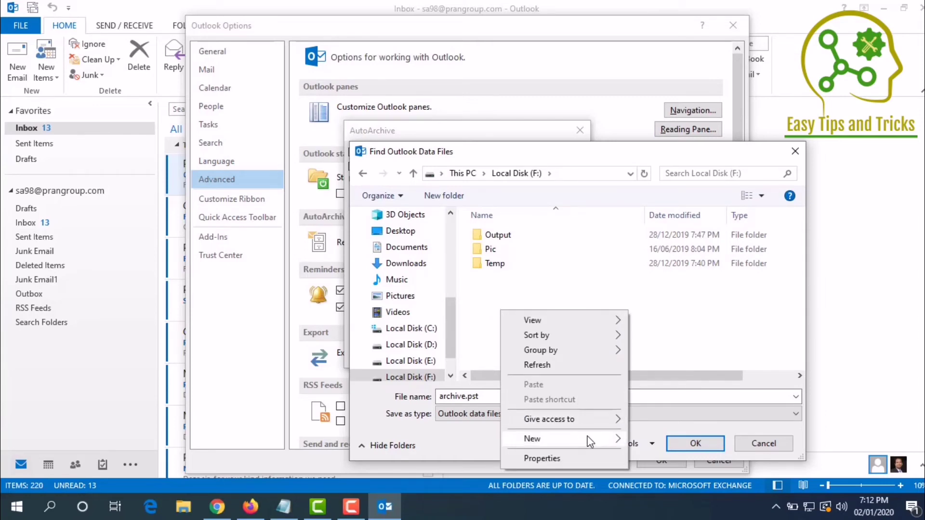
{"action": "mouse_move", "coordinate": [622, 439]}
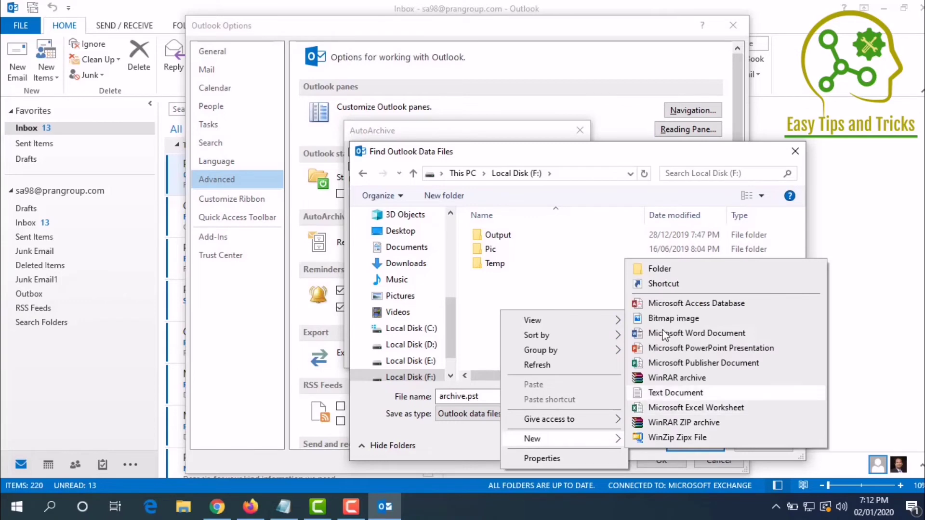
{"action": "left_click", "coordinate": [672, 268]}
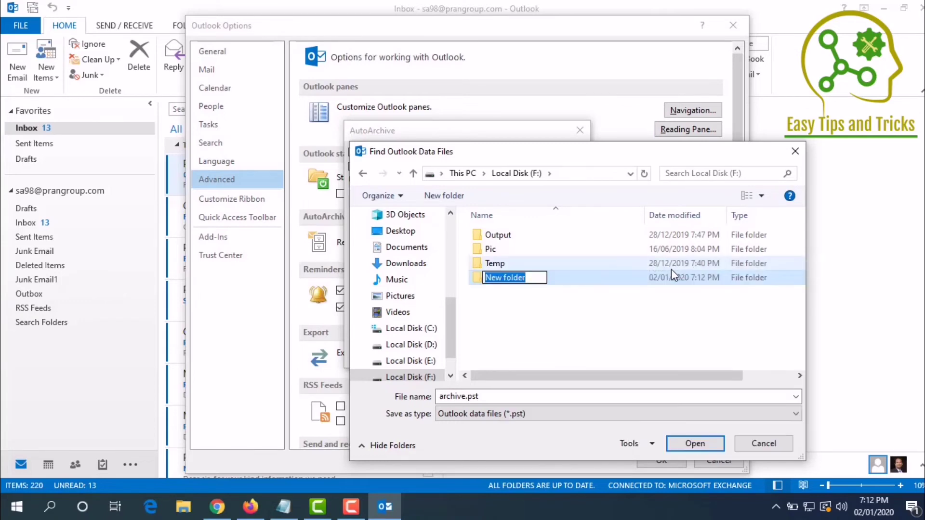
{"action": "type", "text": "Ar"}
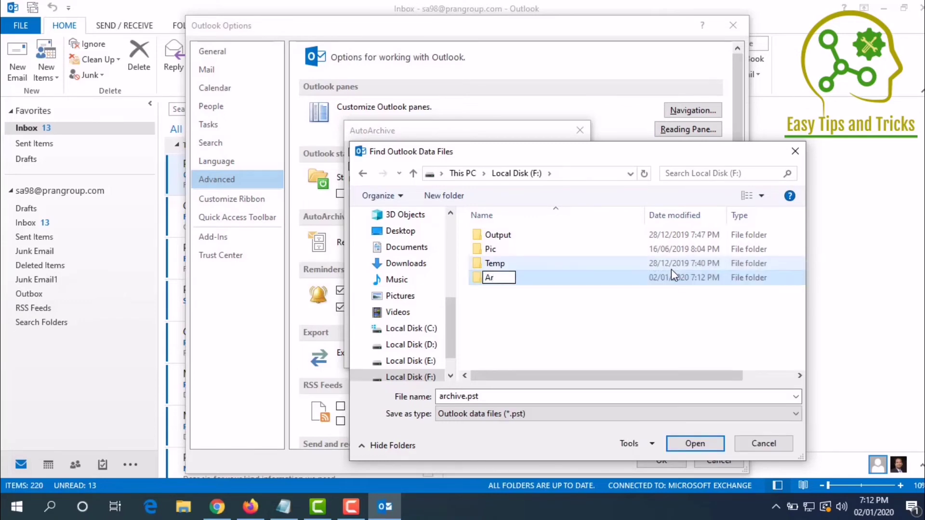
{"action": "type", "text": "chive"}
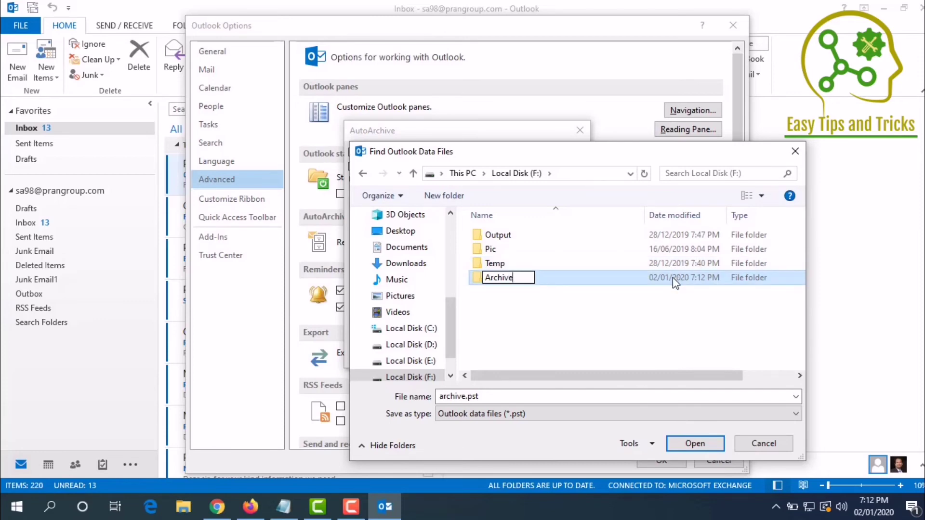
{"action": "key", "text": "Return"}
{"action": "double_click", "coordinate": [673, 280]}
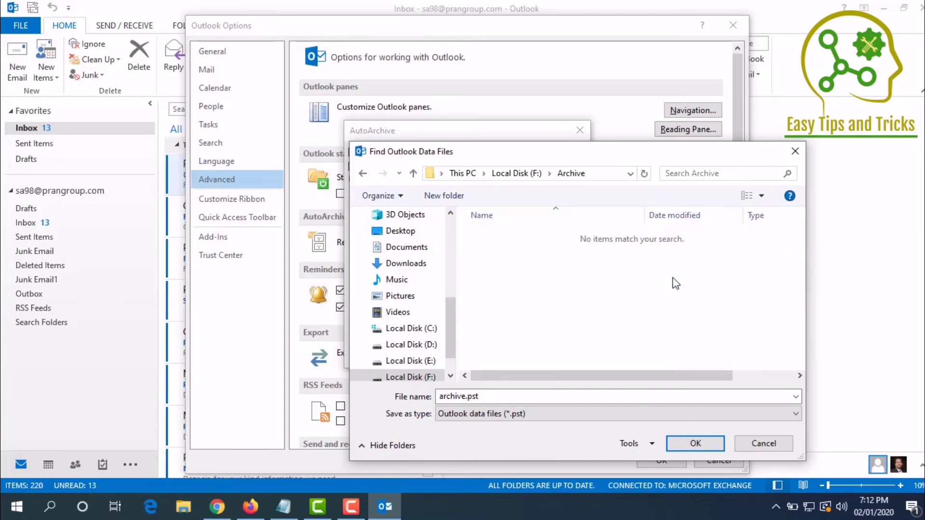
{"action": "left_click", "coordinate": [534, 392]}
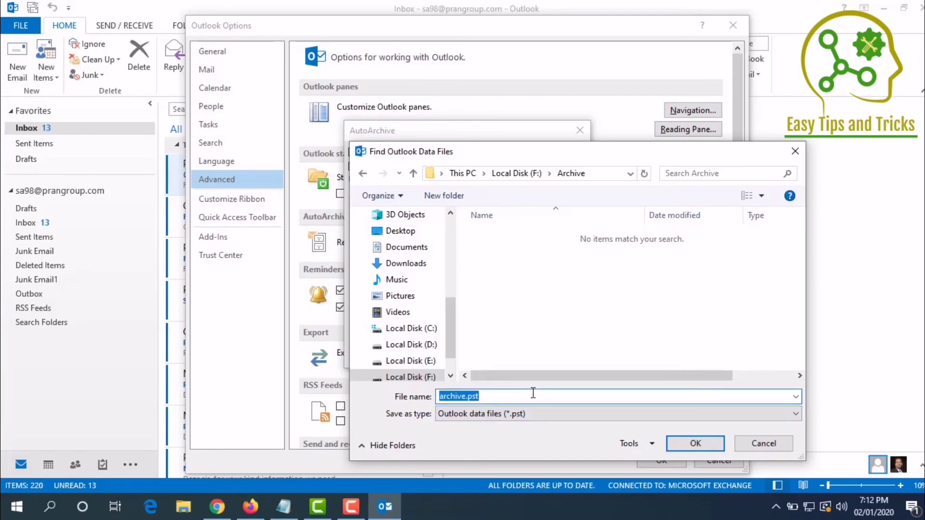
Confirm F:\Archive\archive.pst, apply the settings to all folders, and close both dialogs with OK.
{"action": "left_click", "coordinate": [704, 444]}
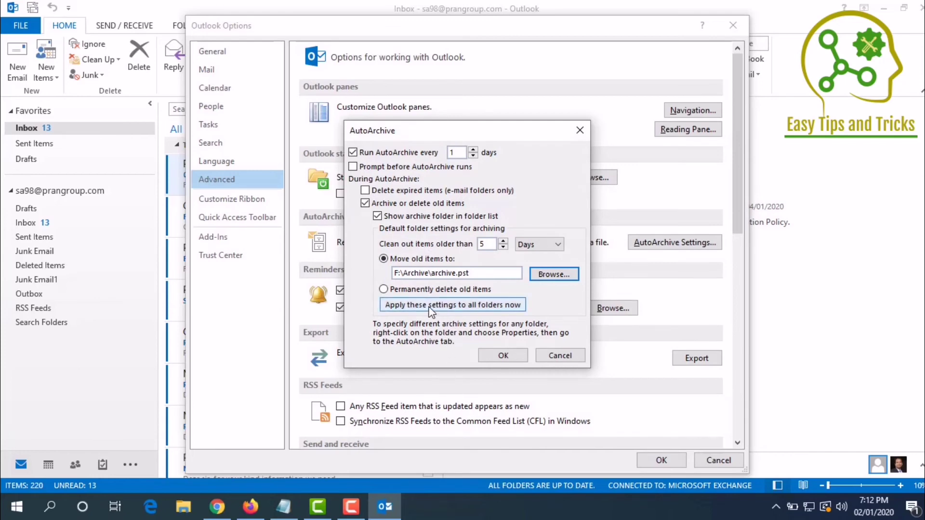
{"action": "left_click", "coordinate": [469, 306]}
{"action": "left_click", "coordinate": [506, 355]}
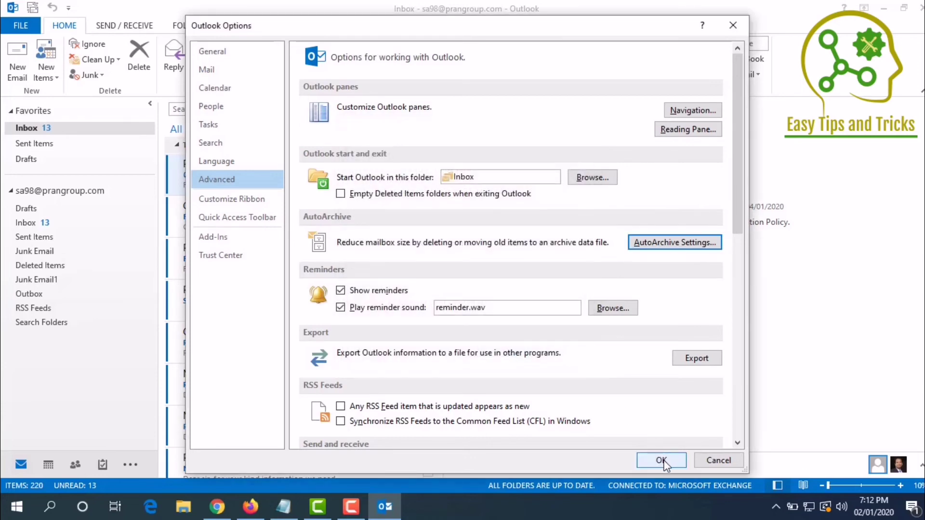
{"action": "left_click", "coordinate": [661, 461]}
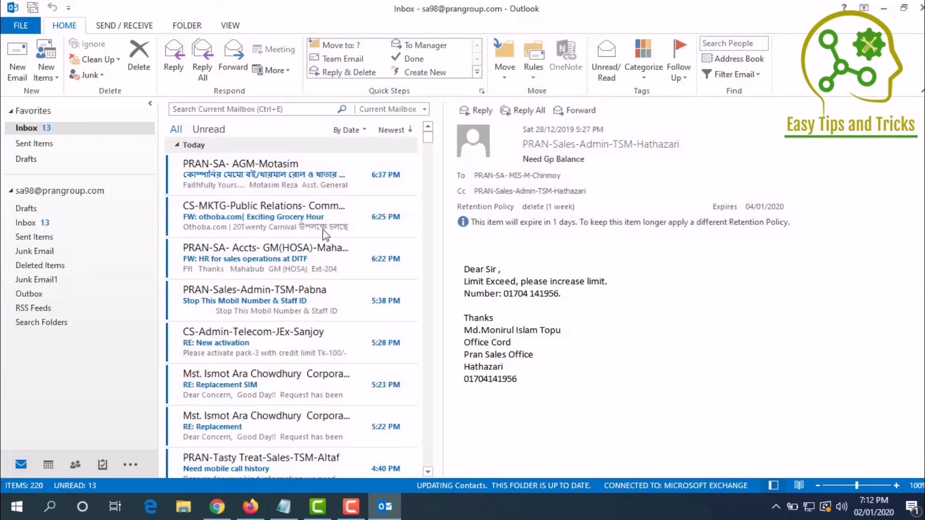